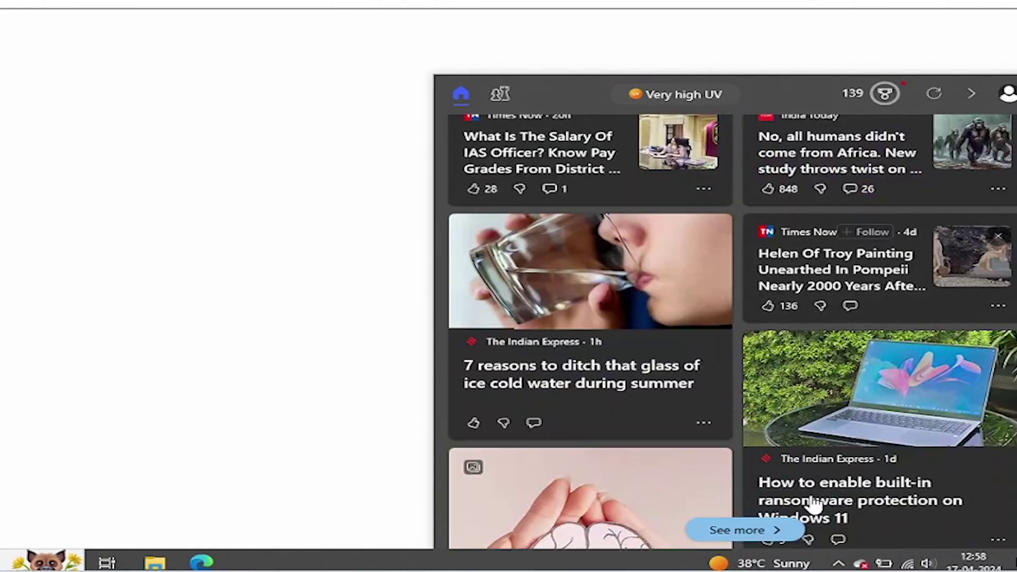
# Open File Explorer's Folder Options from This PC's more-commands menu.
pyautogui.scroll(5, 813, 503)
pyautogui.scroll(-4, 814, 503)
pyautogui.scroll(-5, 813, 504)
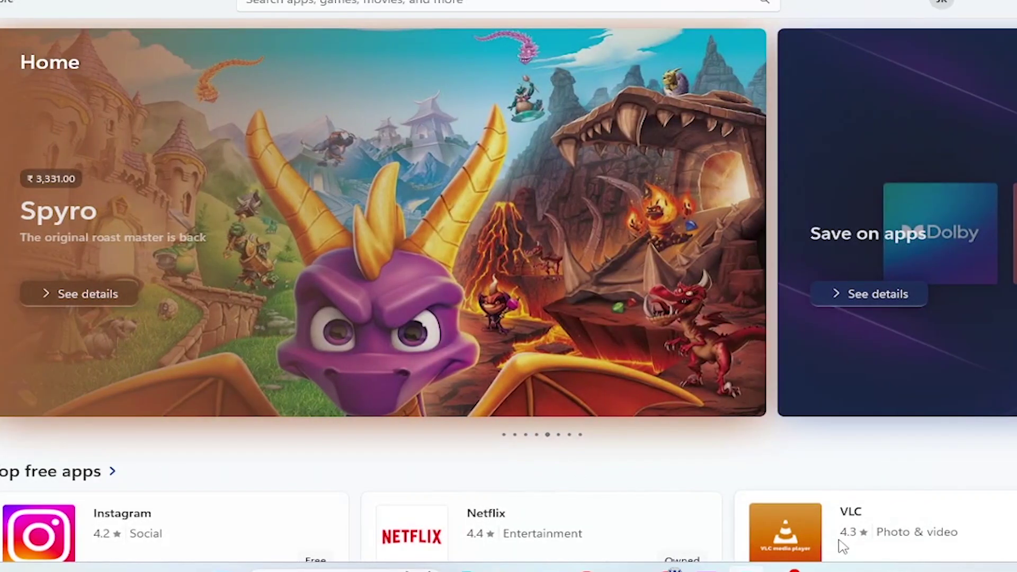
pyautogui.moveTo(827, 514)
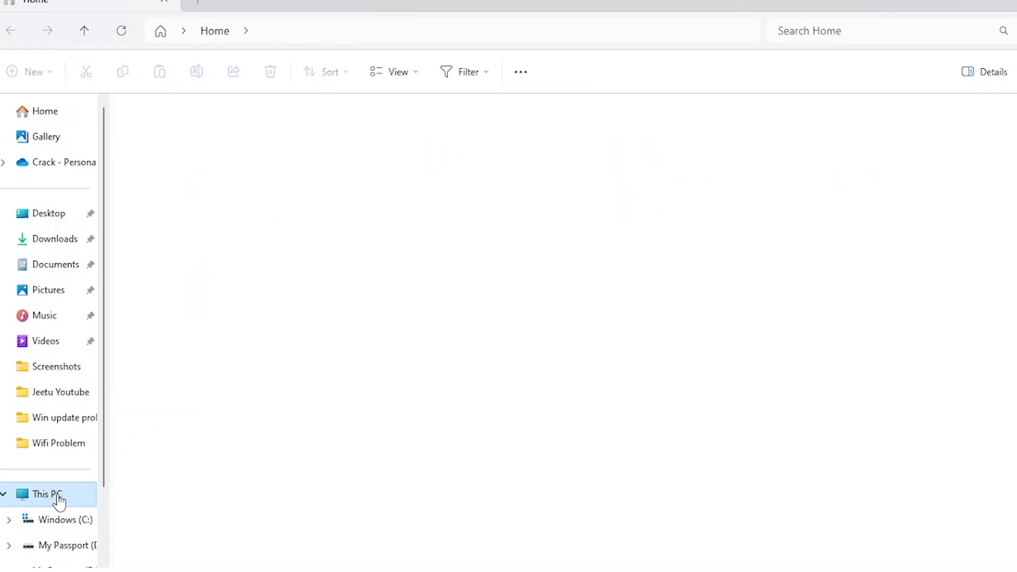
pyautogui.click(57, 496)
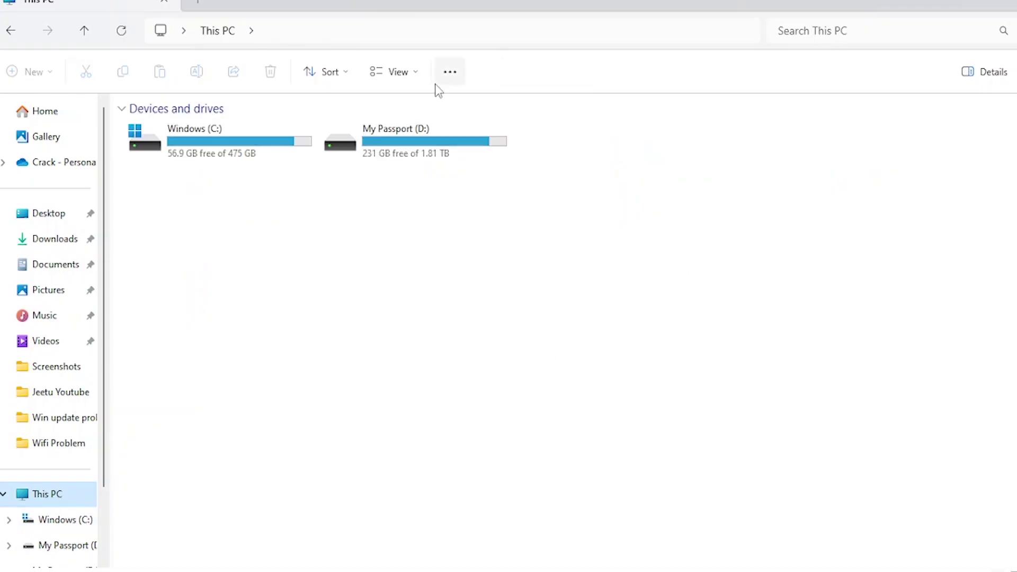
pyautogui.click(450, 73)
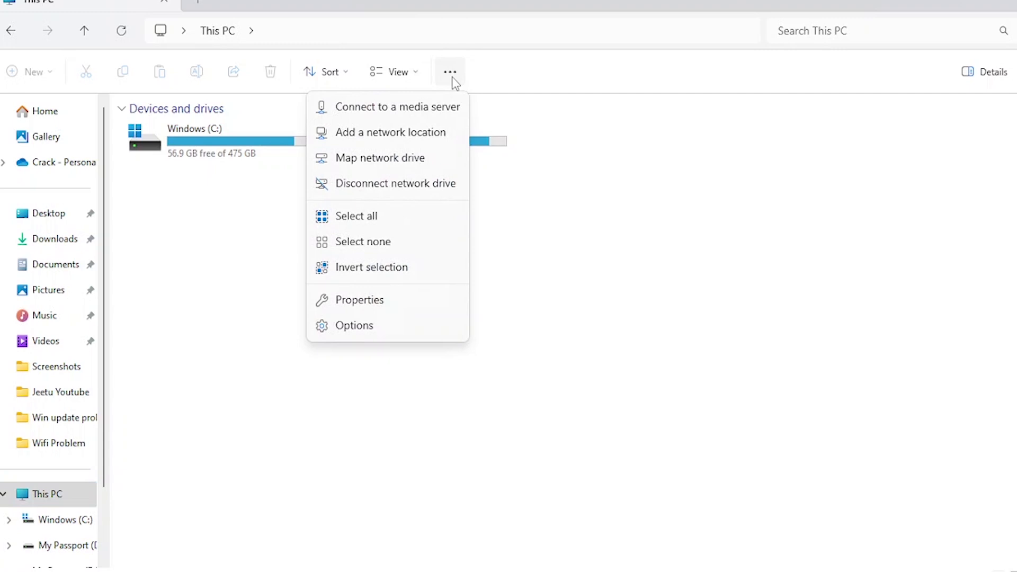
pyautogui.click(382, 331)
# Uncheck 'Show sync provider notifications' on the View tab, apply, and close with OK.
pyautogui.moveTo(151, 127)
pyautogui.mouseDown()
pyautogui.moveTo(184, 120)
pyautogui.moveTo(153, 119)
pyautogui.mouseUp()
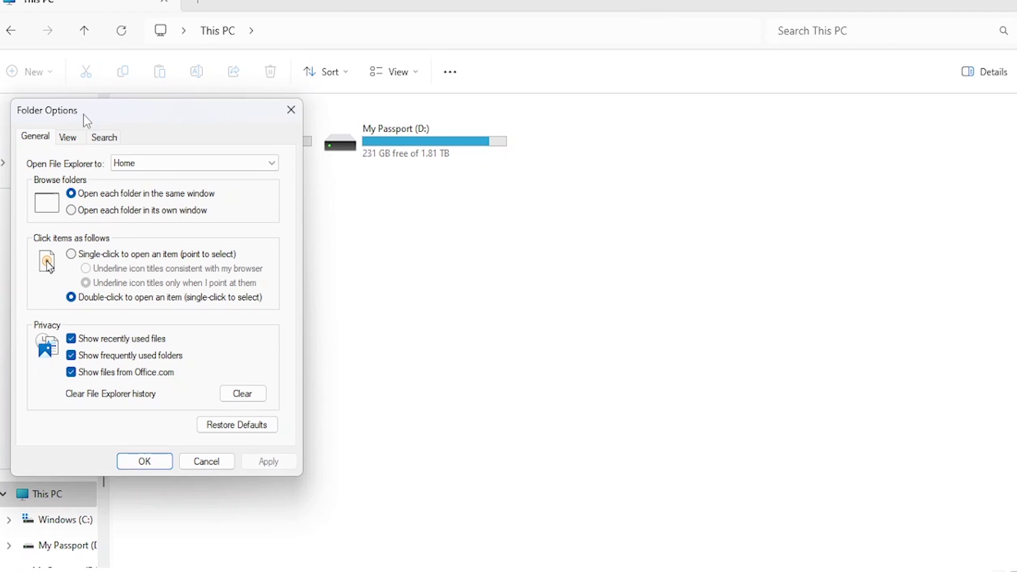
pyautogui.click(68, 139)
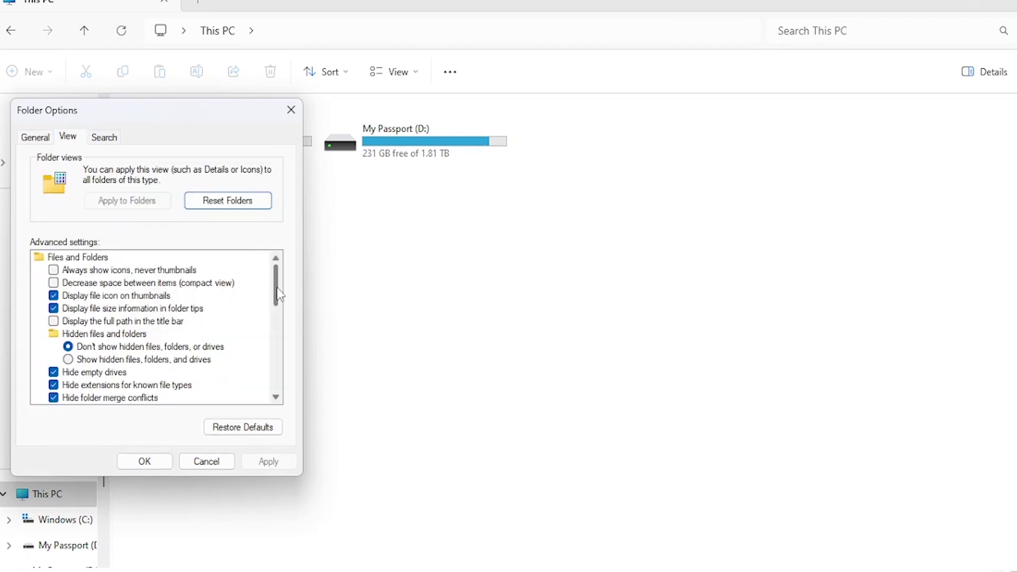
pyautogui.moveTo(276, 294); pyautogui.dragTo(280, 361)
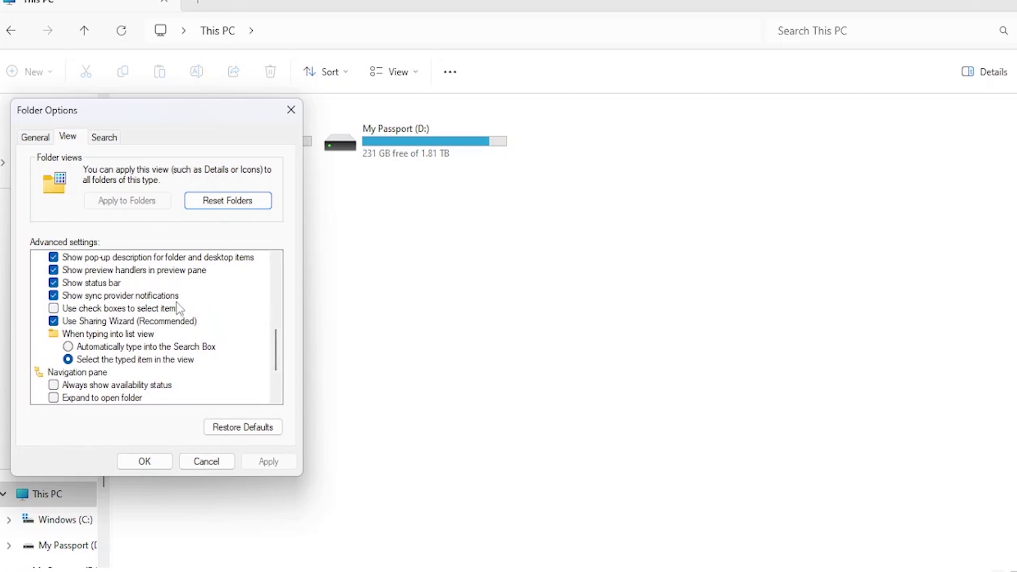
pyautogui.click(54, 295)
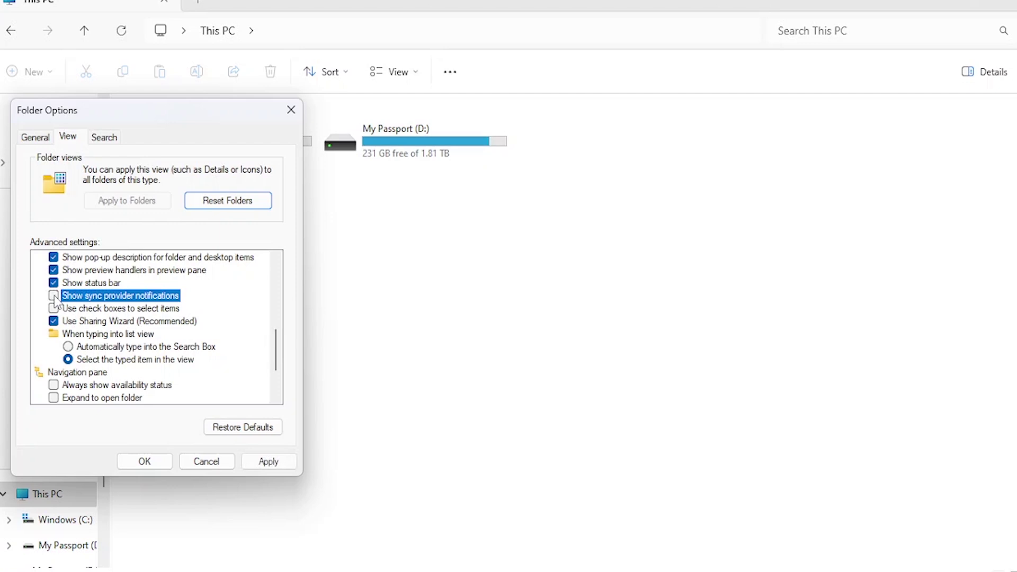
pyautogui.click(258, 461)
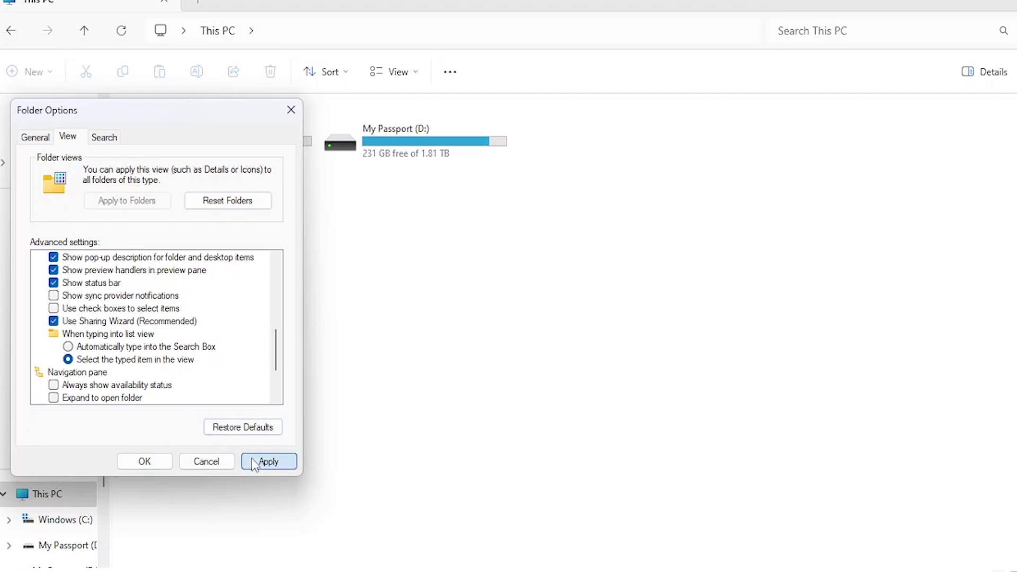
pyautogui.click(154, 461)
# Close File Explorer and open System > Notifications in Settings with Additional settings expanded.
pyautogui.click(1006, 3)
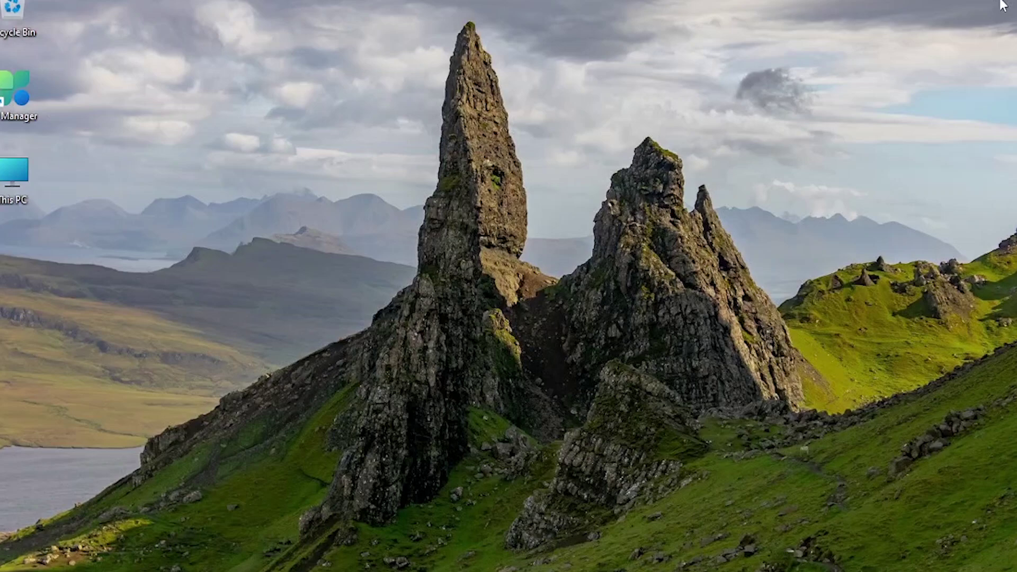
pyautogui.click(407, 568)
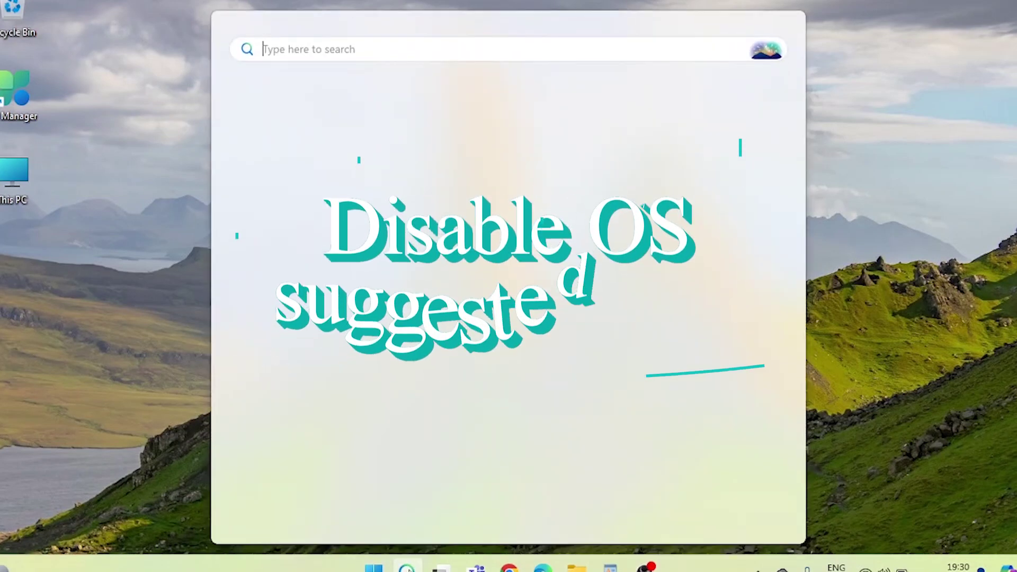
pyautogui.write('settings')
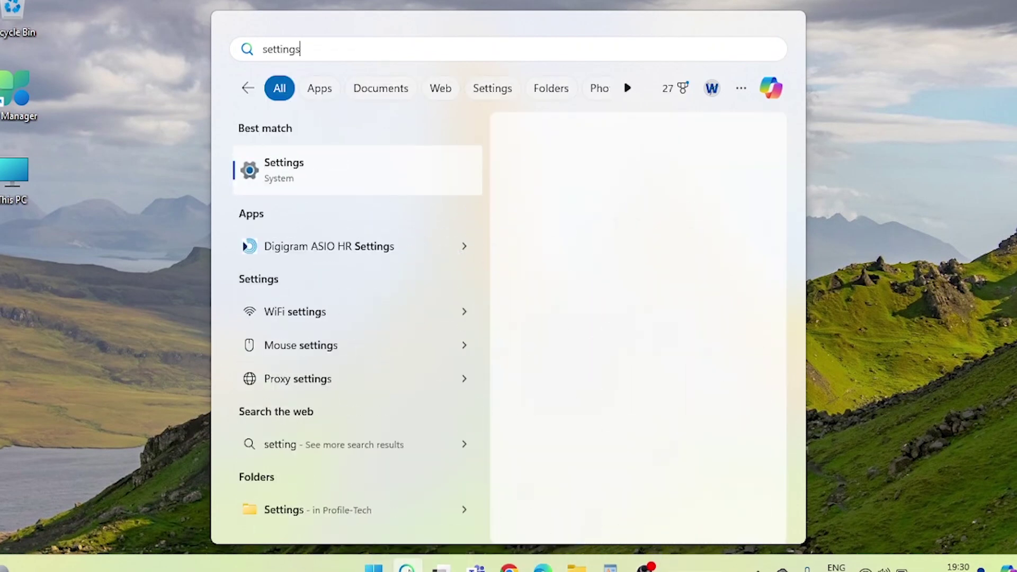
pyautogui.click(345, 163)
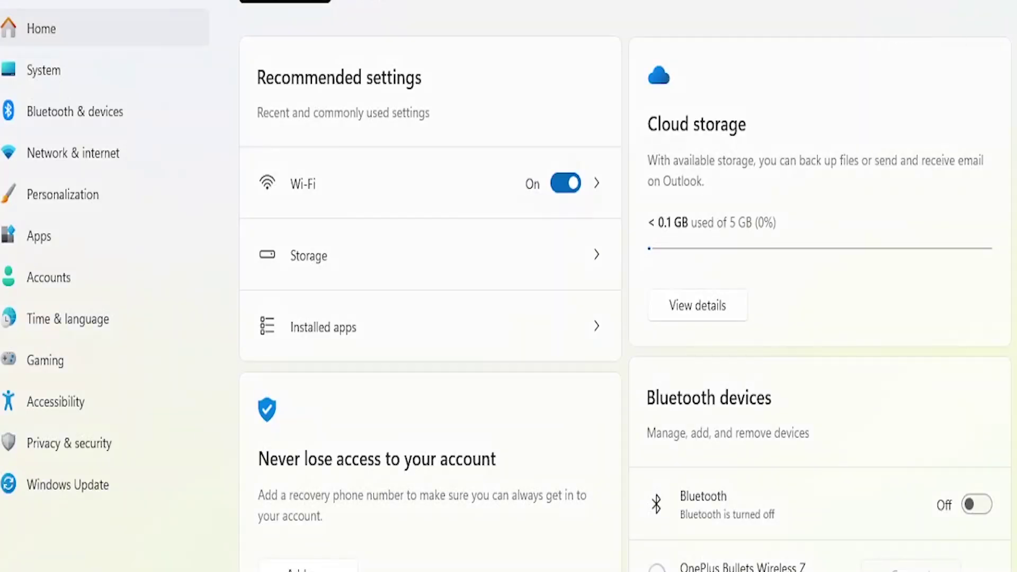
pyautogui.click(42, 82)
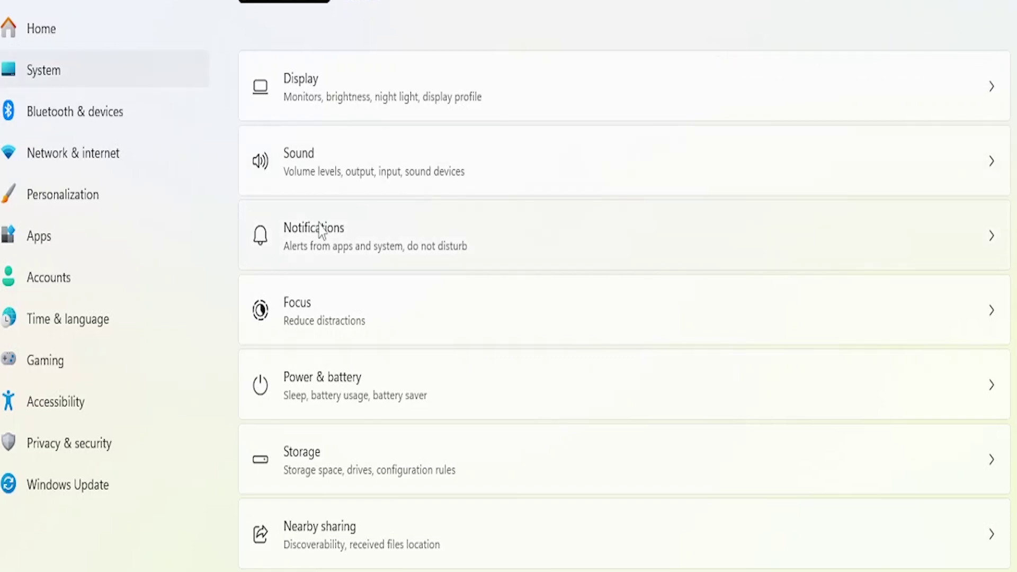
pyautogui.click(334, 237)
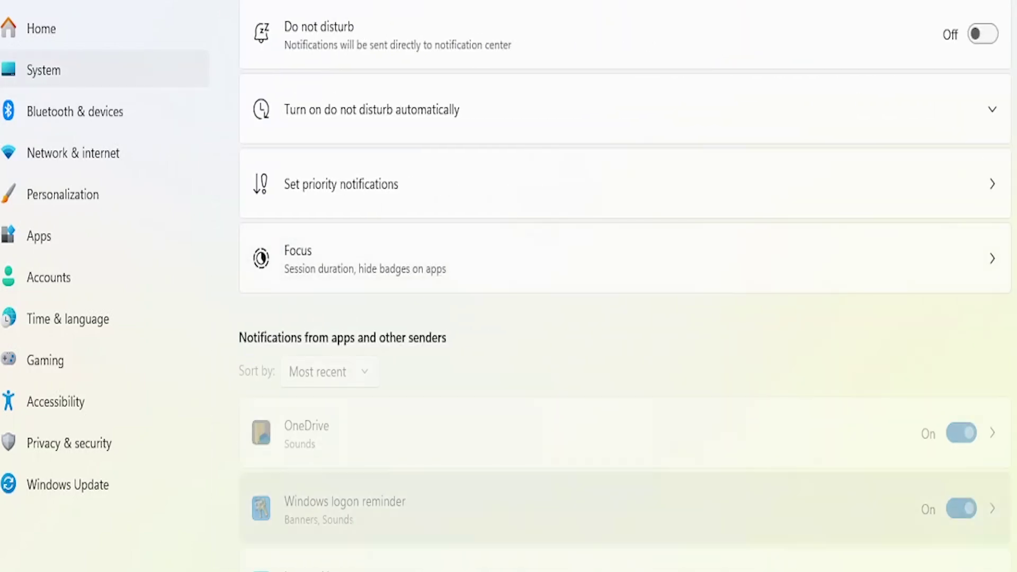
pyautogui.scroll(-15, 534, 423)
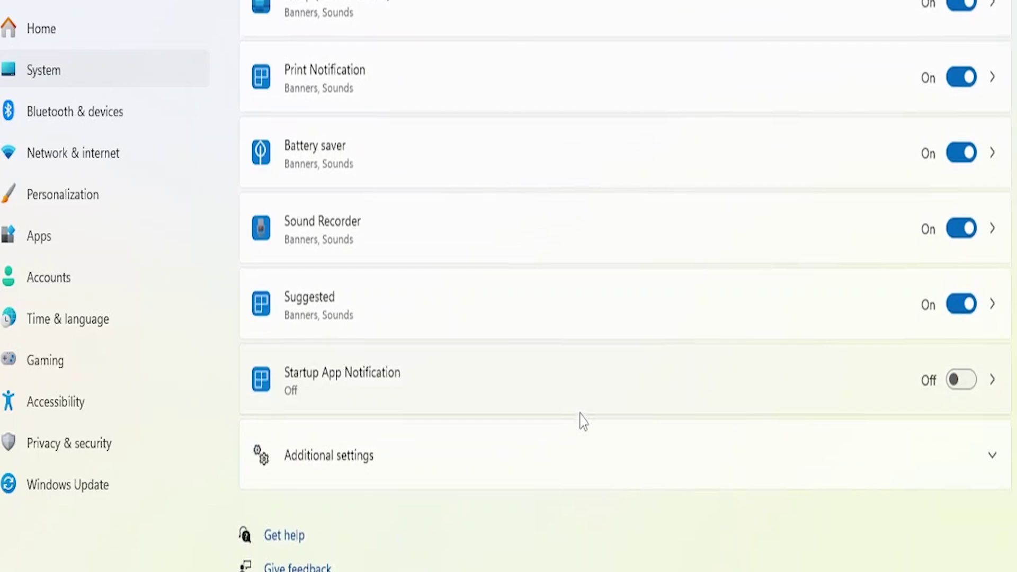
pyautogui.click(354, 463)
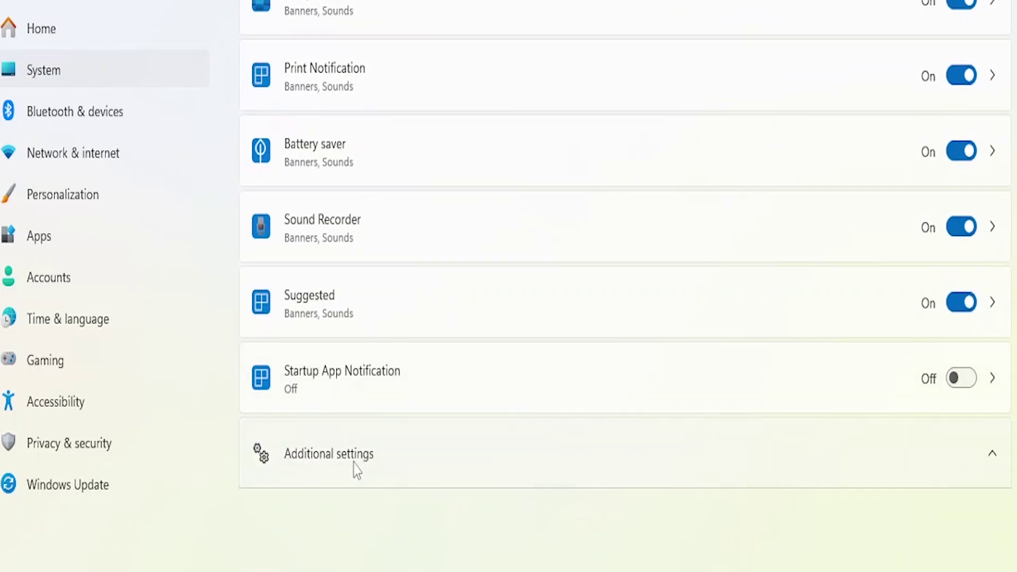
# Uncheck the welcome experience, finish-setup suggestions, and tips and suggestions options.
pyautogui.scroll(-3, 405, 470)
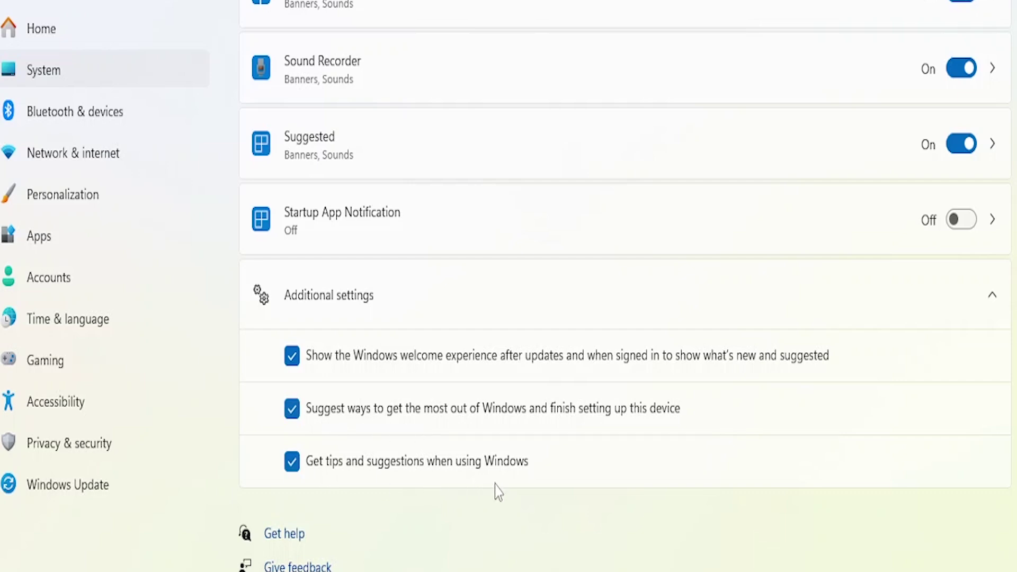
pyautogui.click(292, 356)
pyautogui.click(296, 409)
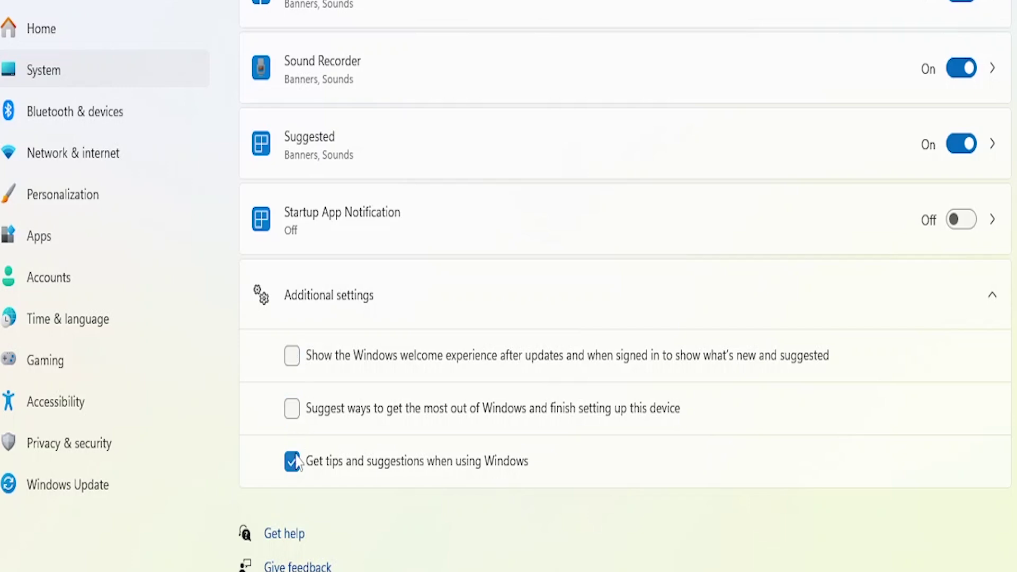
pyautogui.click(292, 462)
pyautogui.scroll(15, 493, 508)
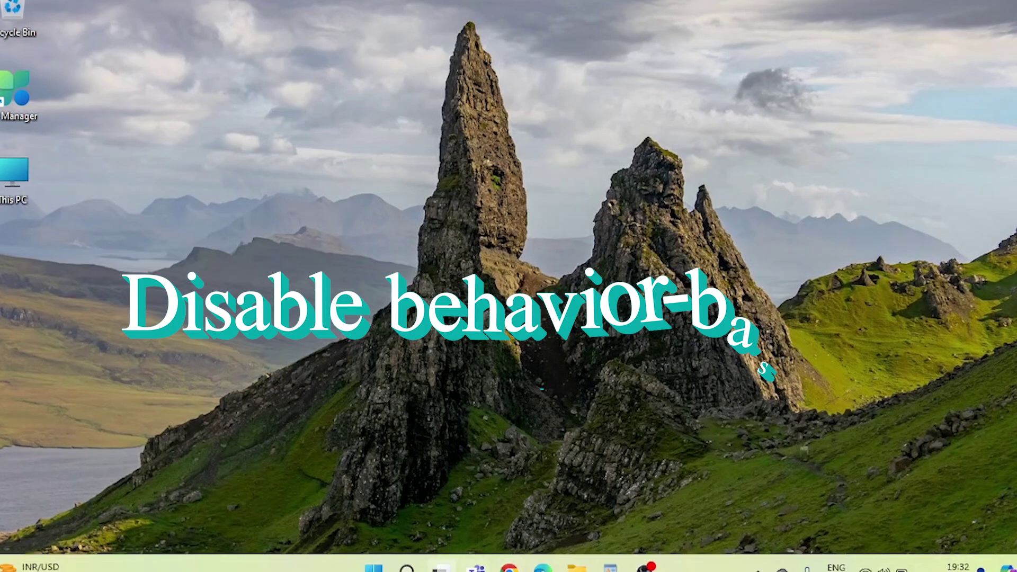
# Switch off the Family and Entertainment categories under Personalization > Device usage.
pyautogui.press('super+s')
pyautogui.write('settings')
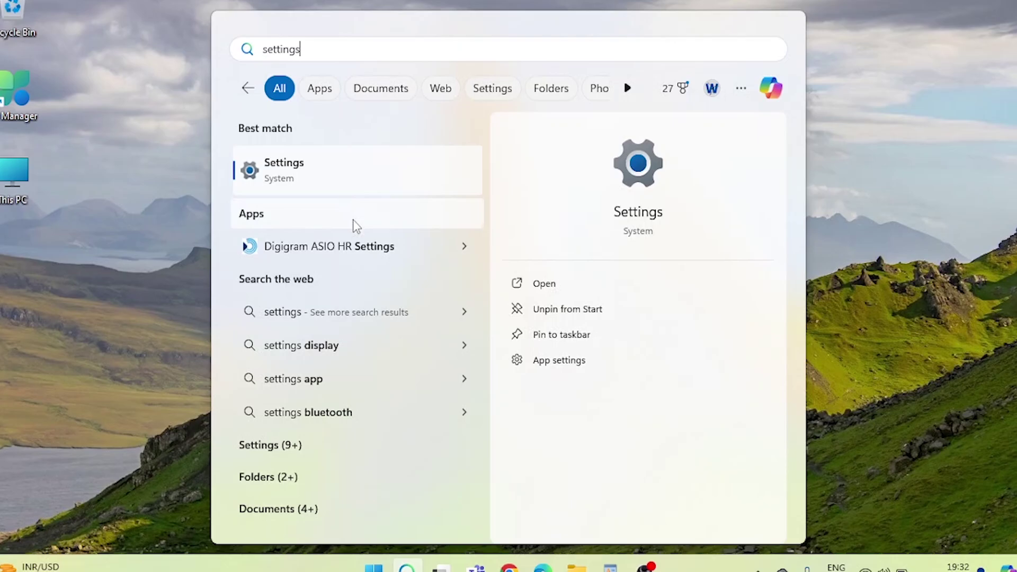
pyautogui.click(334, 172)
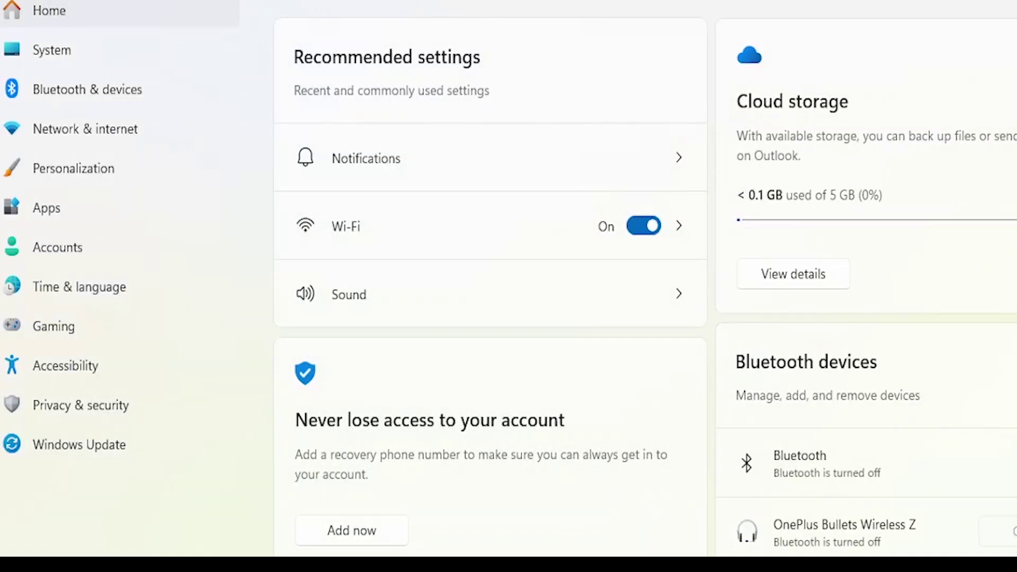
pyautogui.click(104, 173)
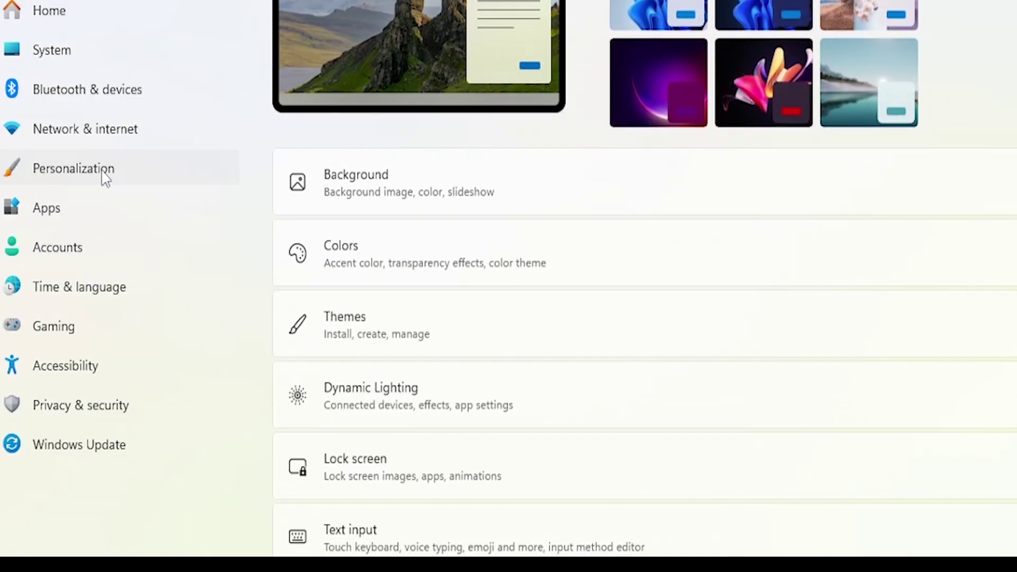
pyautogui.scroll(-5, 585, 380)
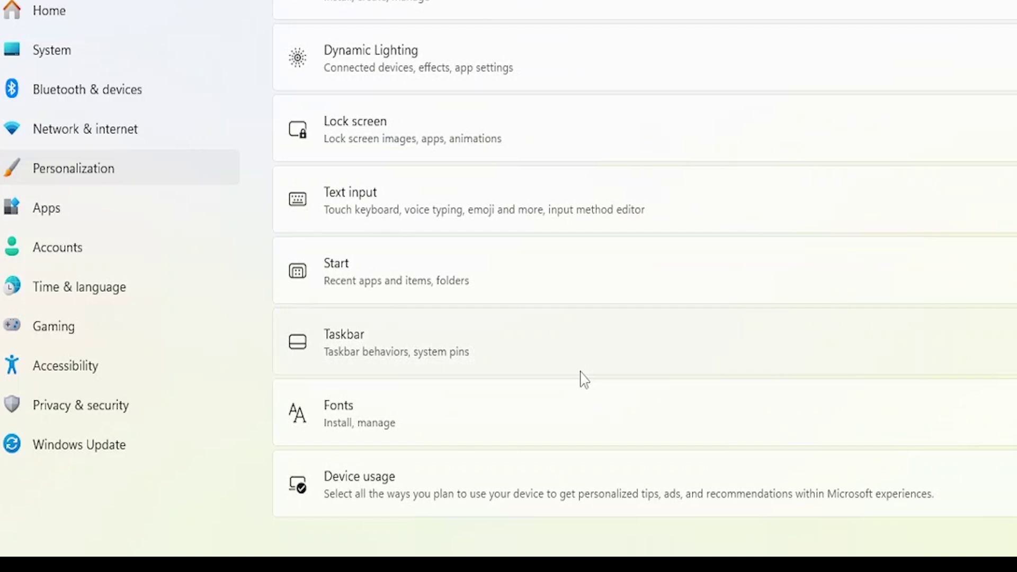
pyautogui.click(373, 501)
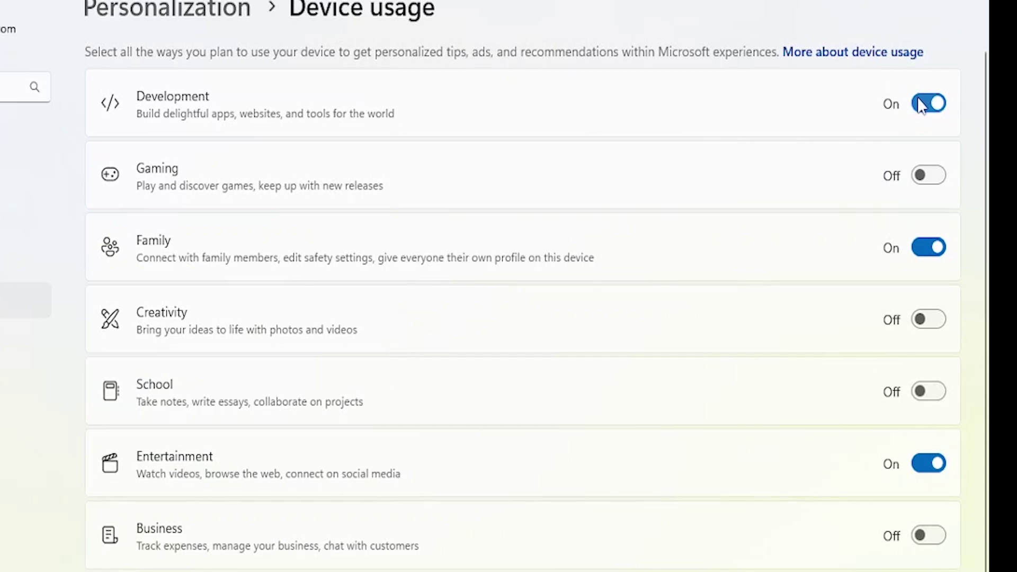
pyautogui.click(922, 248)
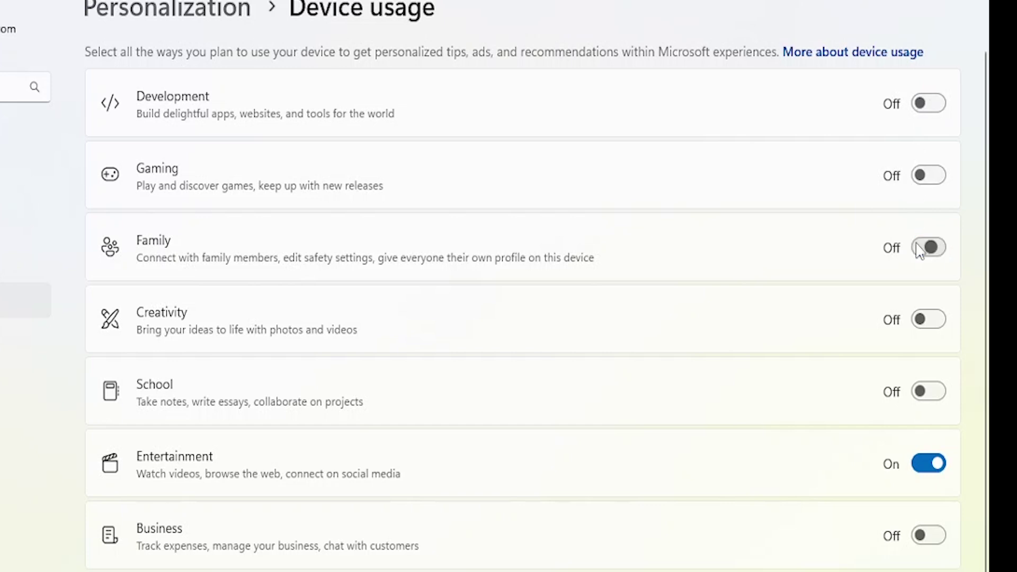
pyautogui.click(917, 466)
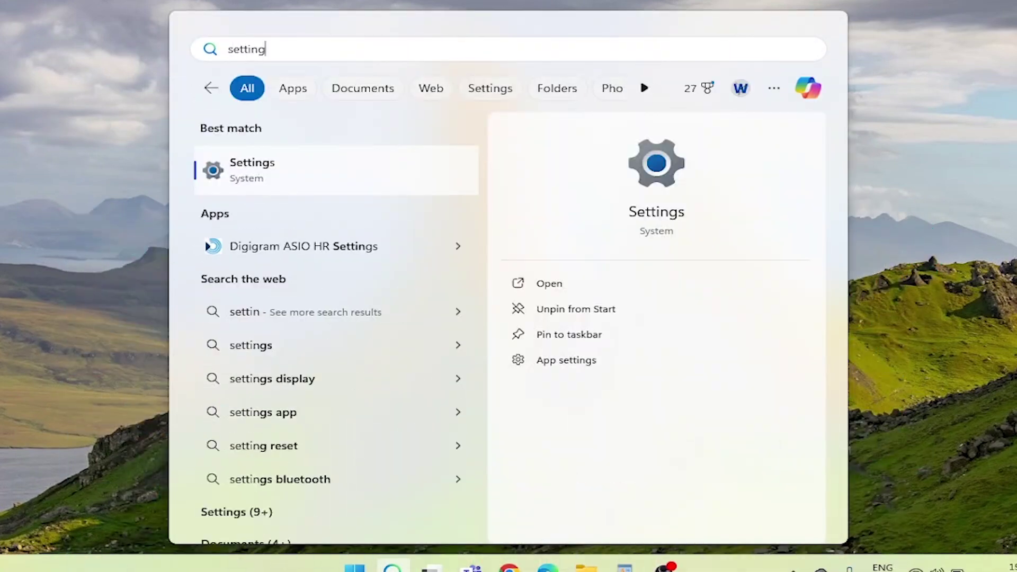
# Turn off advertising ID ads and suggested content under Privacy & security > General.
pyautogui.write('s')
pyautogui.click(280, 173)
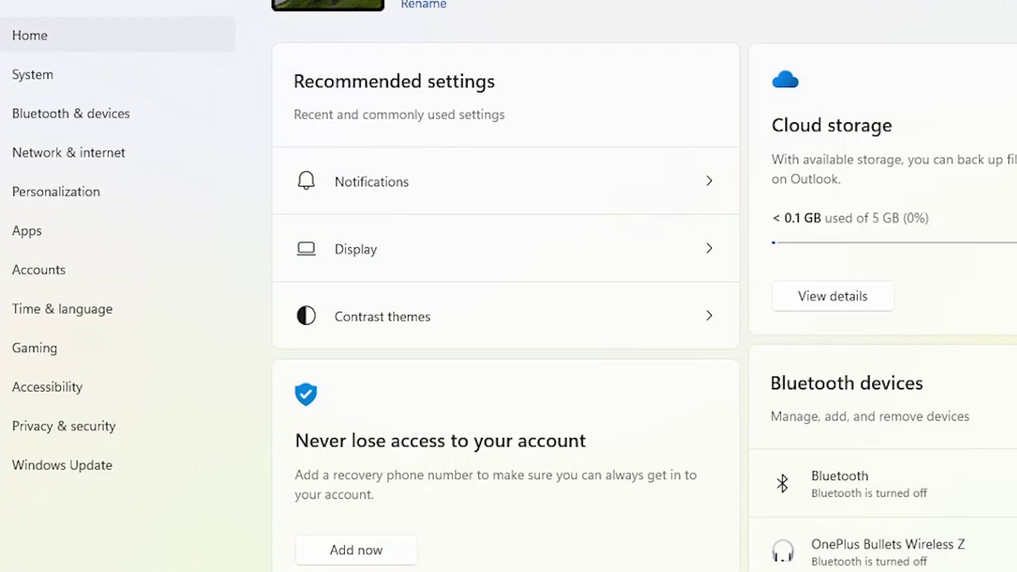
pyautogui.click(85, 427)
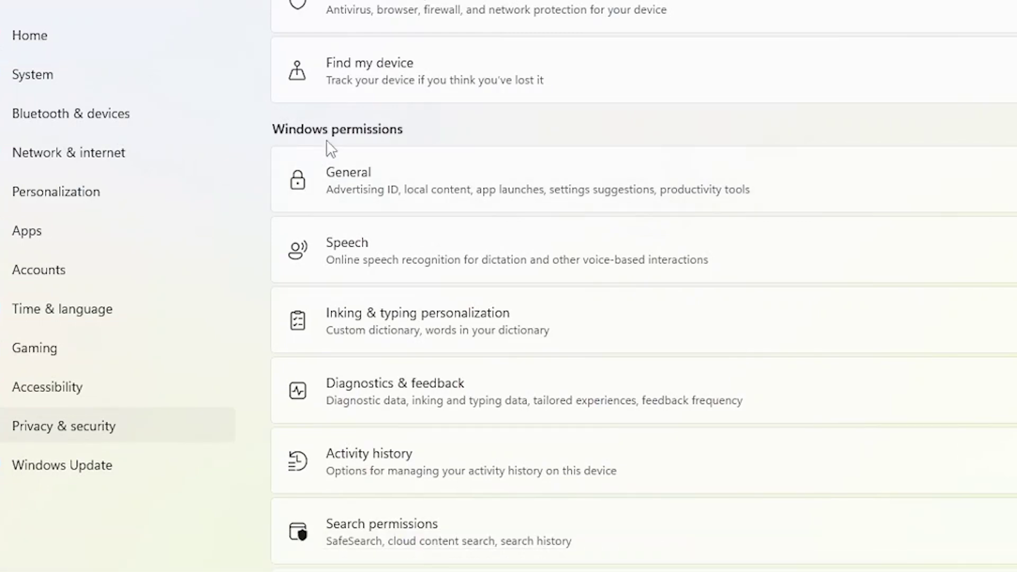
pyautogui.click(418, 172)
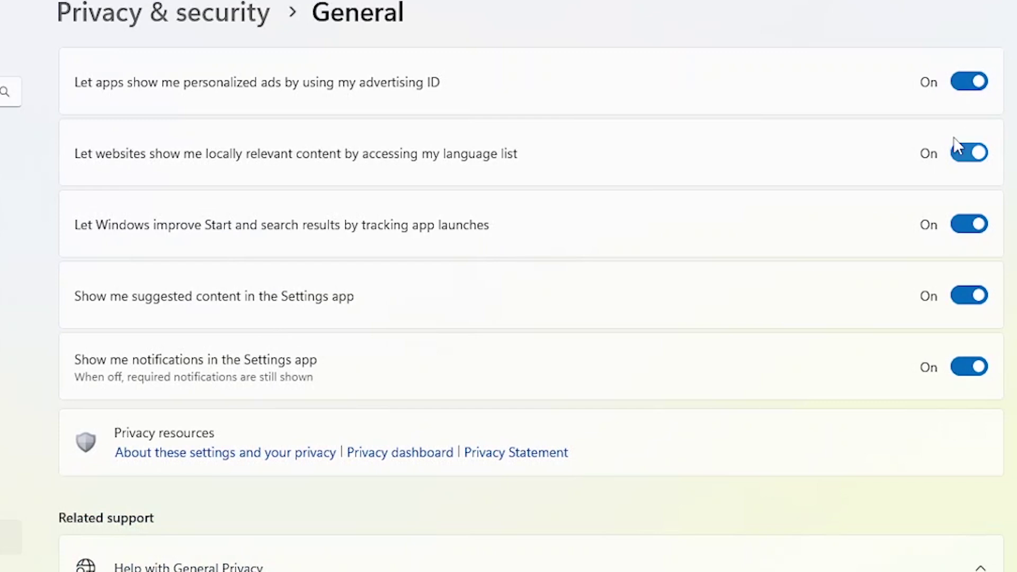
pyautogui.click(963, 89)
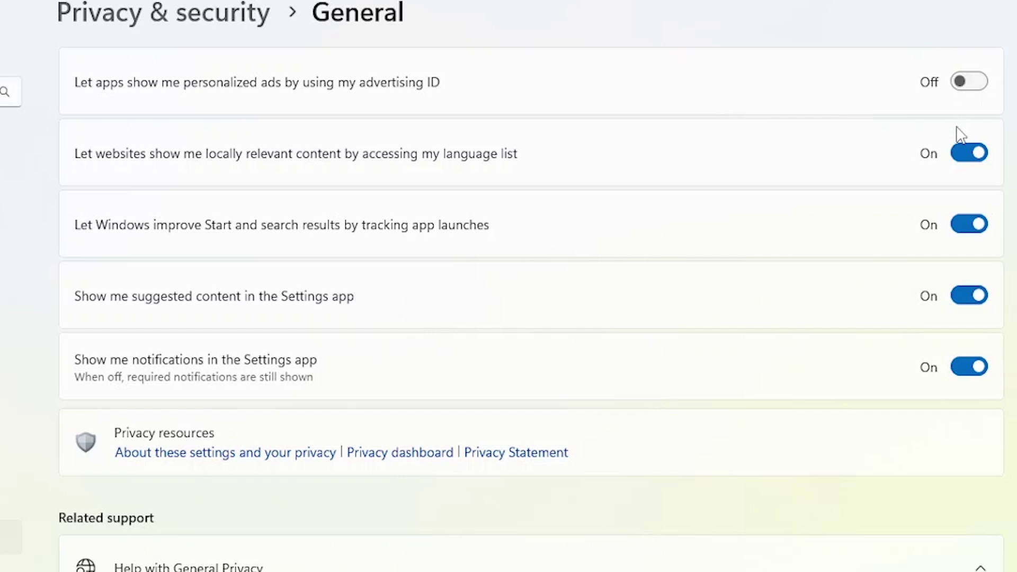
pyautogui.click(966, 298)
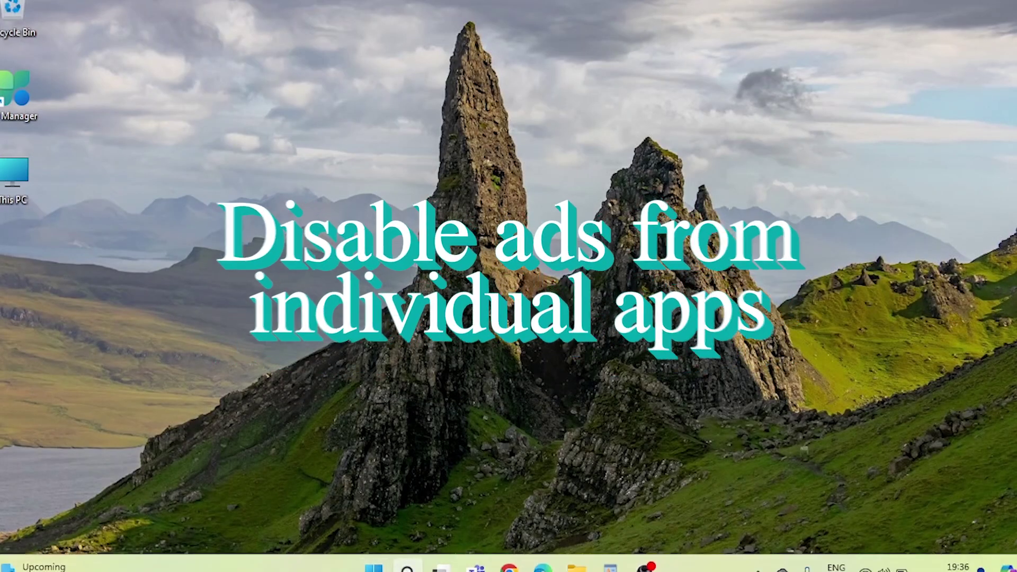
# Open System > Notifications in Settings and scroll down the app notifications list.
pyautogui.press('super+s')
pyautogui.write('settings')
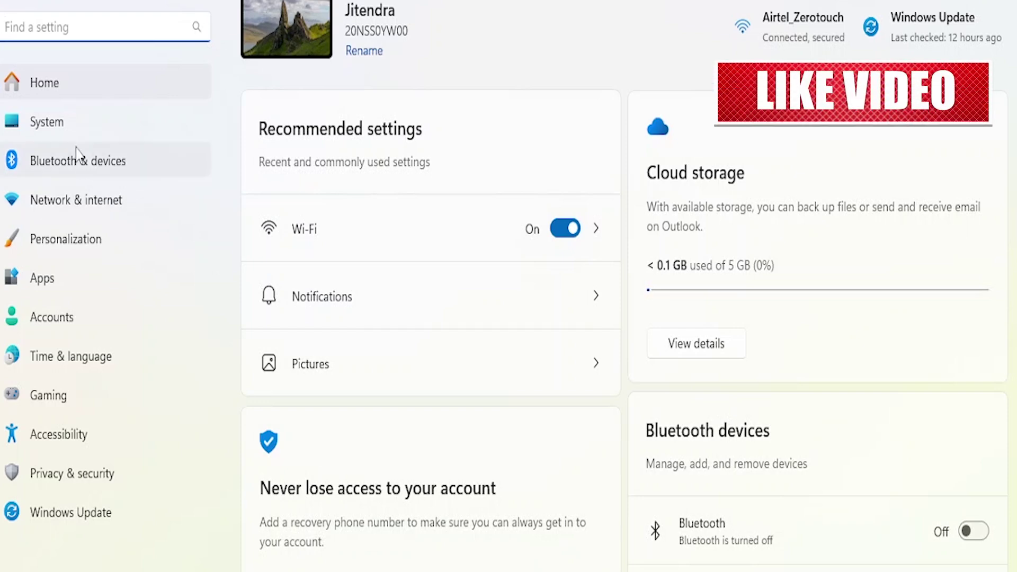
pyautogui.click(69, 127)
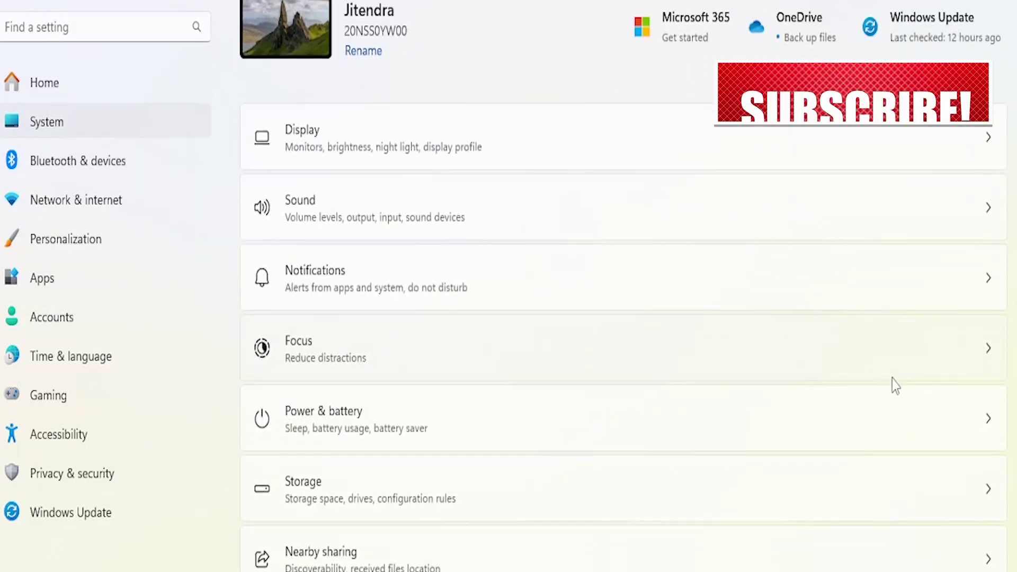
pyautogui.click(523, 288)
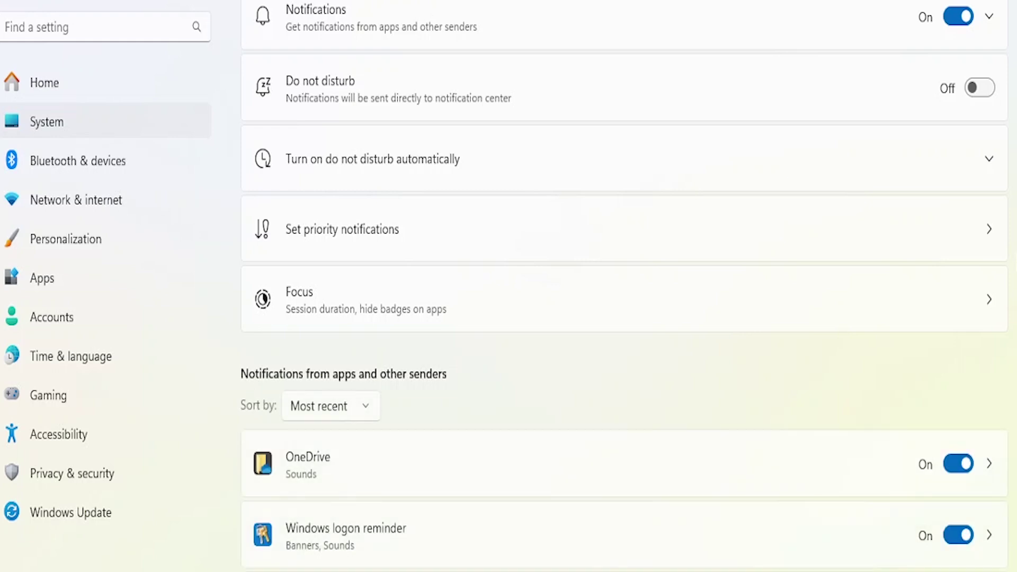
pyautogui.scroll(-4, 831, 317)
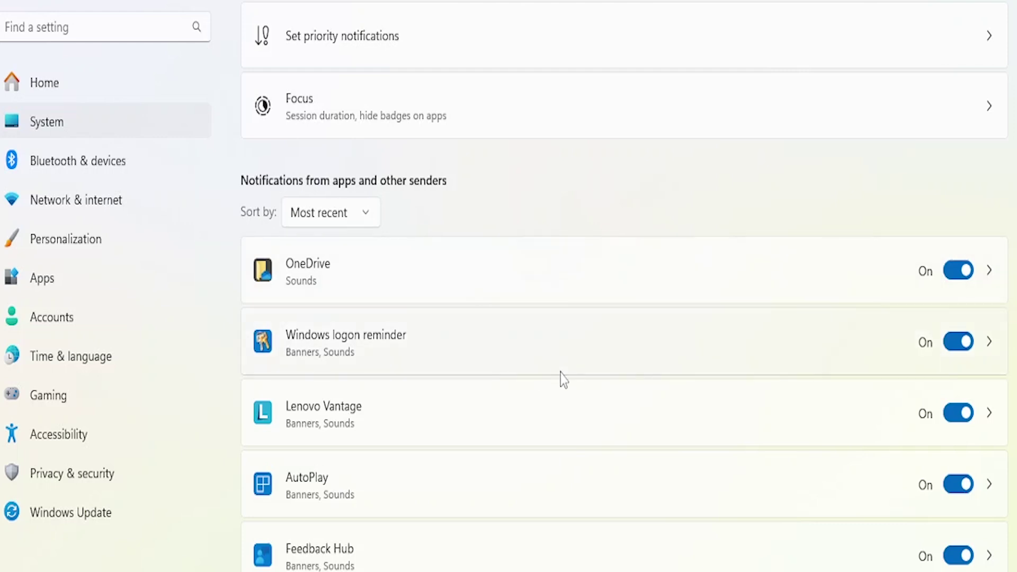
pyautogui.scroll(-2, 566, 384)
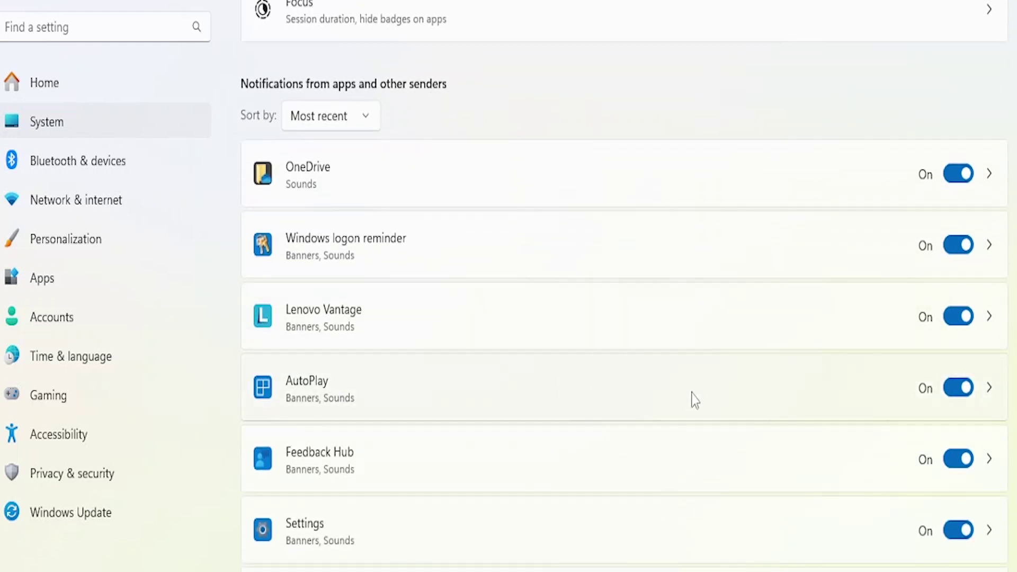
pyautogui.scroll(-2, 805, 395)
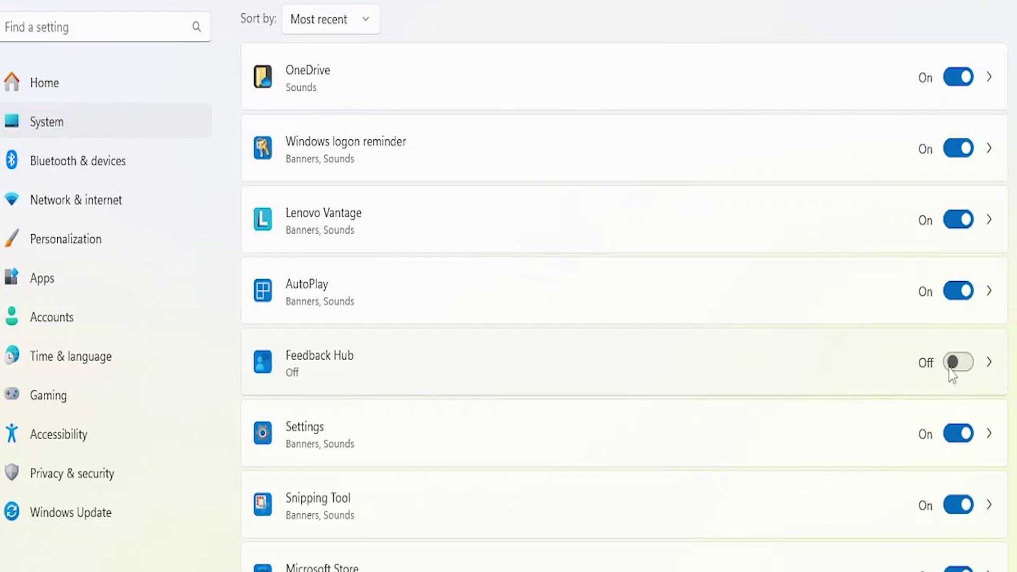
pyautogui.scroll(-2, 775, 420)
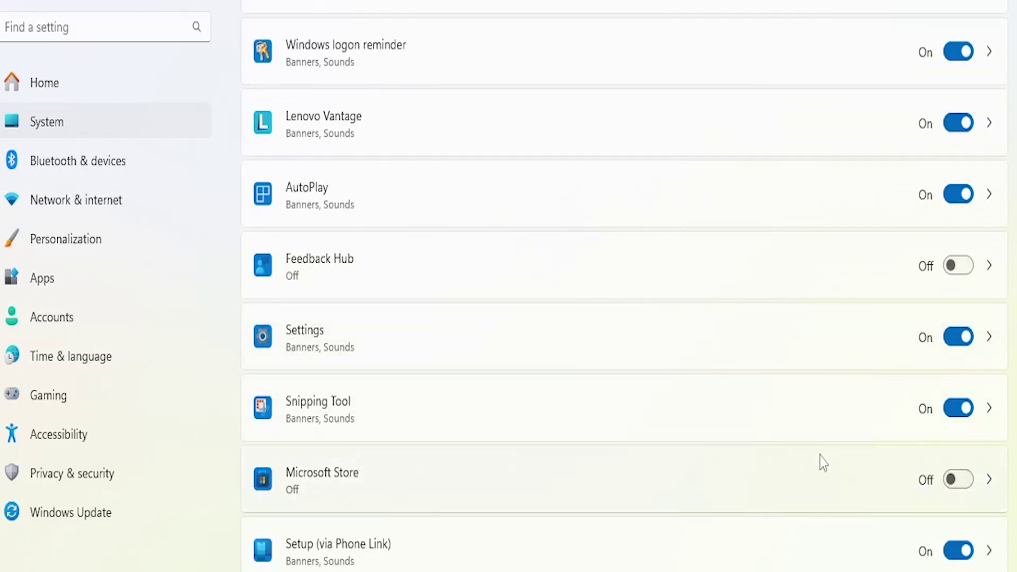
pyautogui.scroll(-5, 820, 464)
pyautogui.scroll(-4, 819, 462)
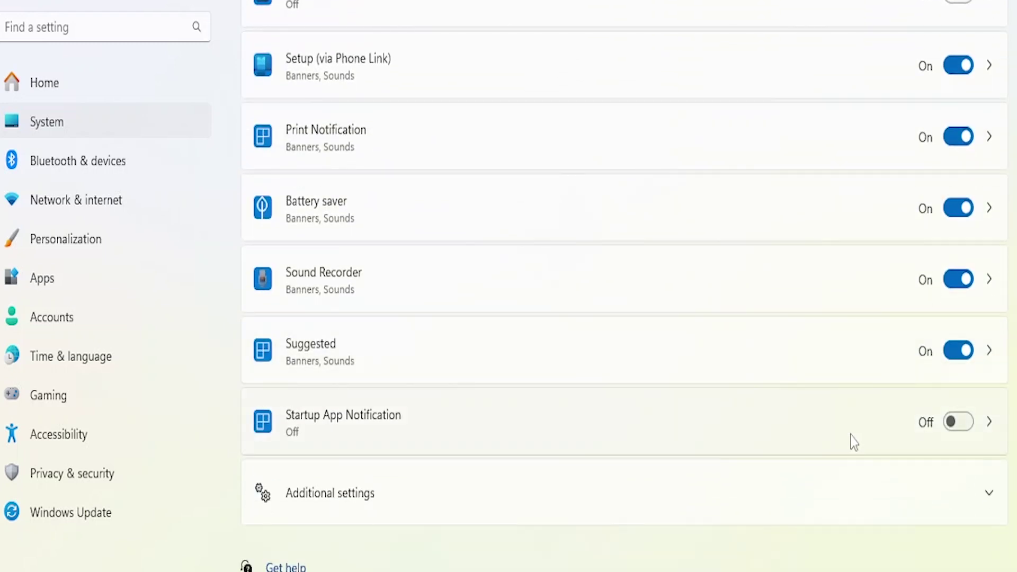
# Turn off Suggested notifications and expand Additional settings.
pyautogui.click(957, 352)
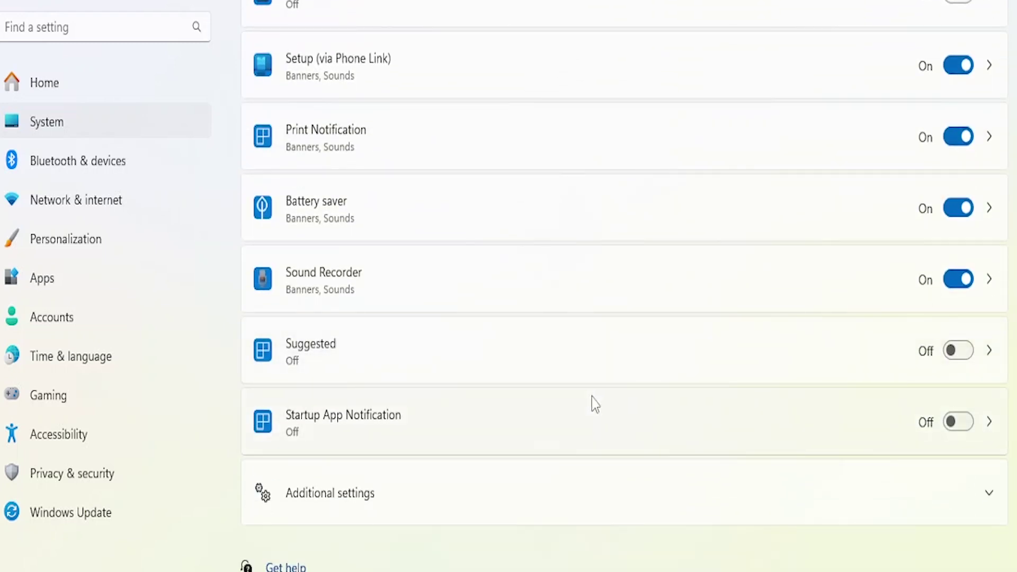
pyautogui.scroll(-1, 596, 396)
pyautogui.click(484, 477)
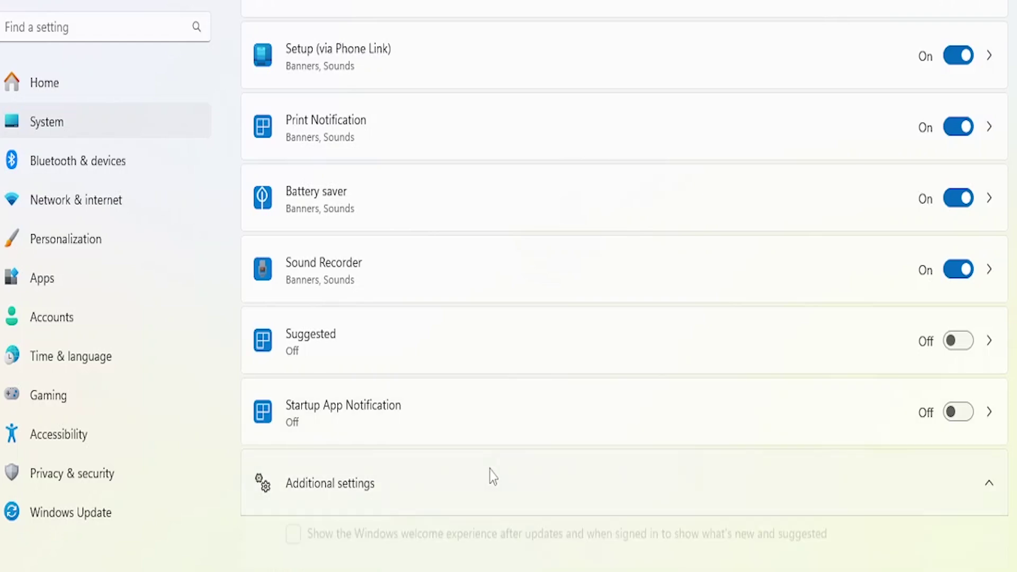